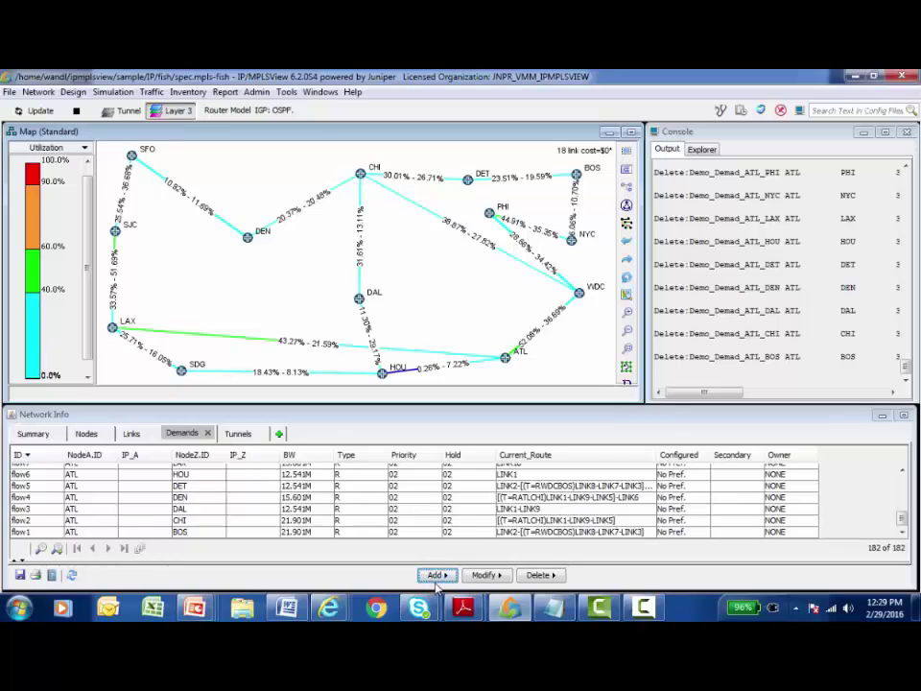
- Open the Add One Demand form and enter Demo as the demand ID
click(435, 576)
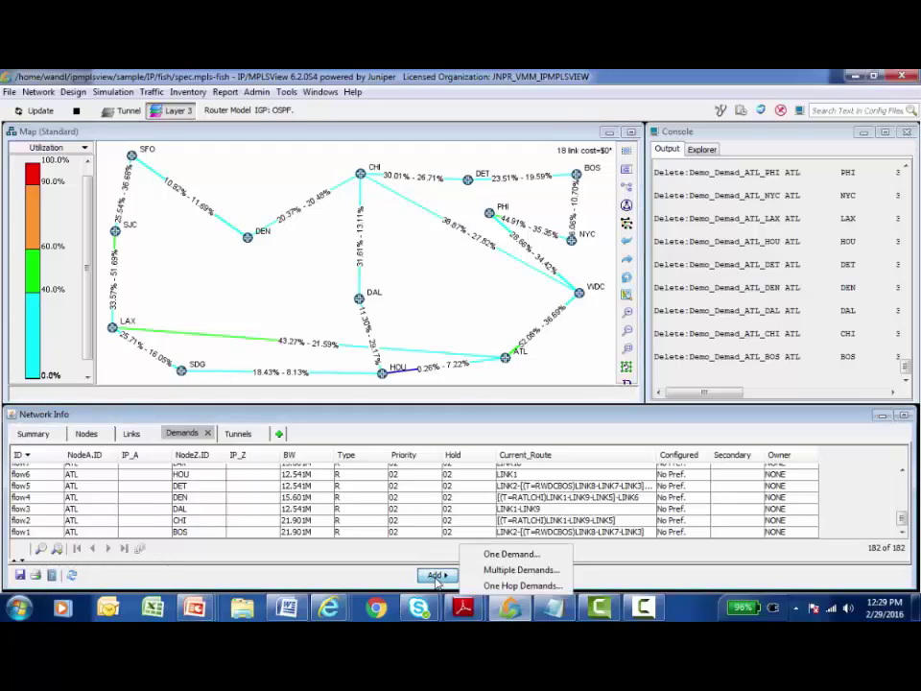
click(491, 557)
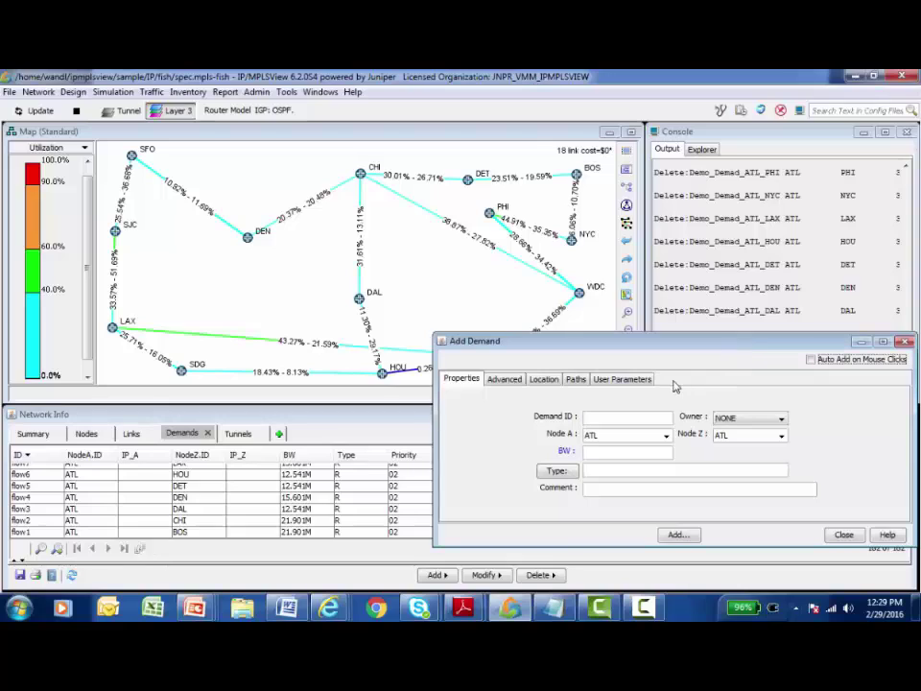
click(631, 415)
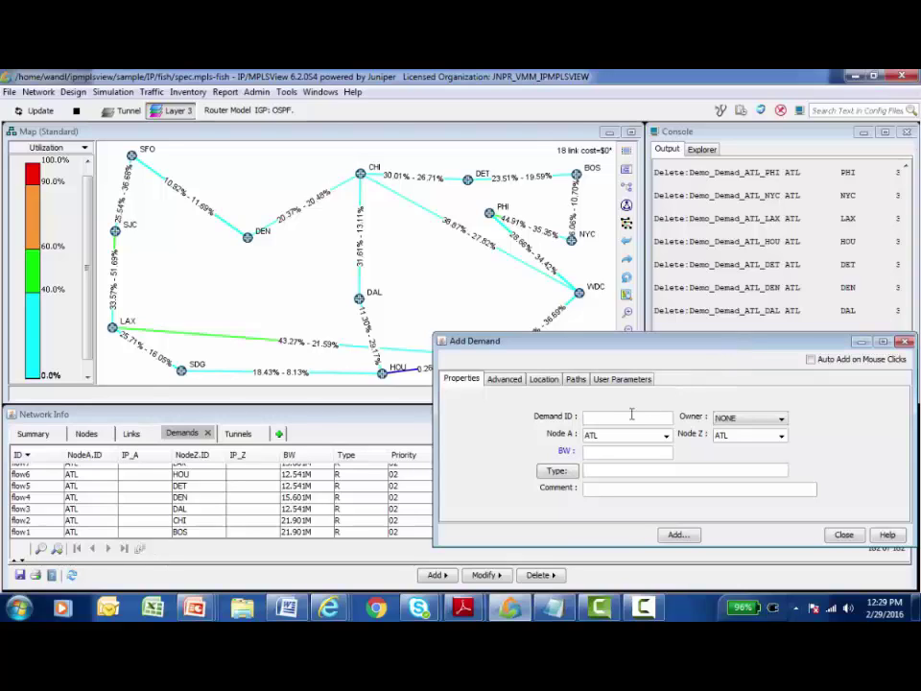
text(Demo)
- Set the demand's Node Z to CHI and its bandwidth to 100M
click(782, 436)
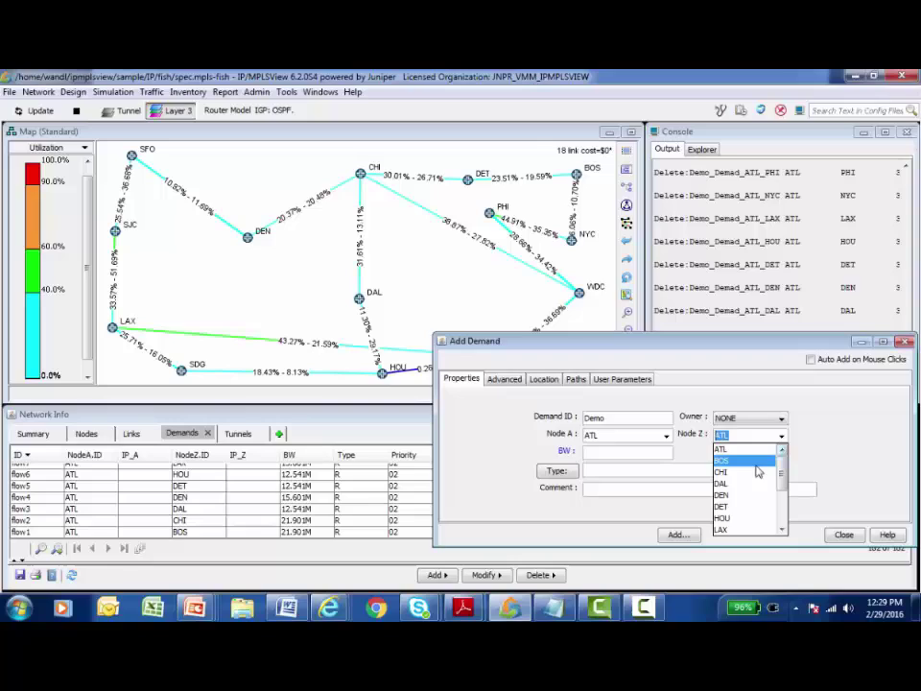
click(756, 472)
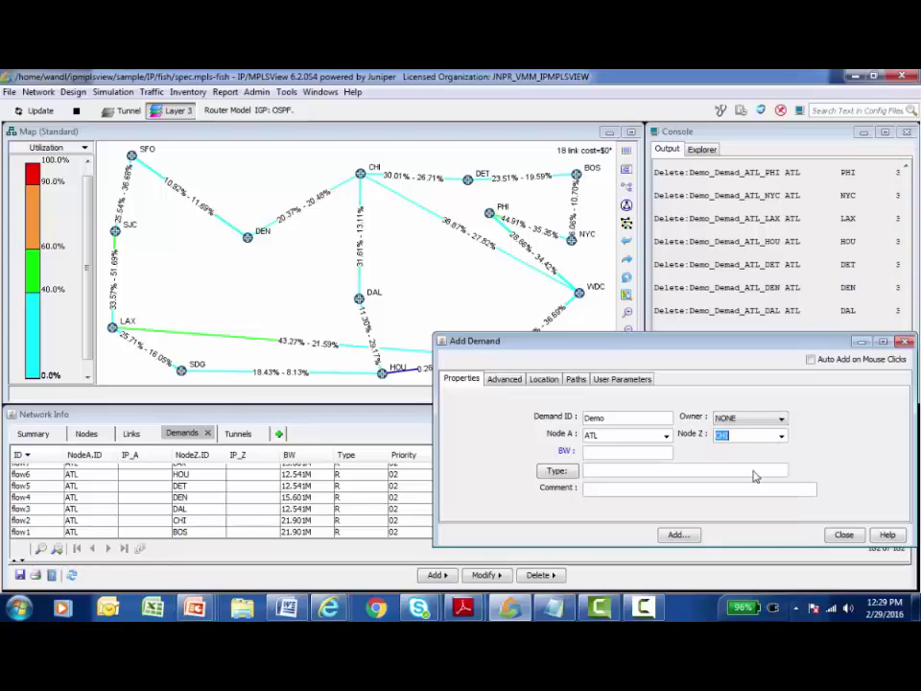
click(635, 450)
text(100M)
click(569, 471)
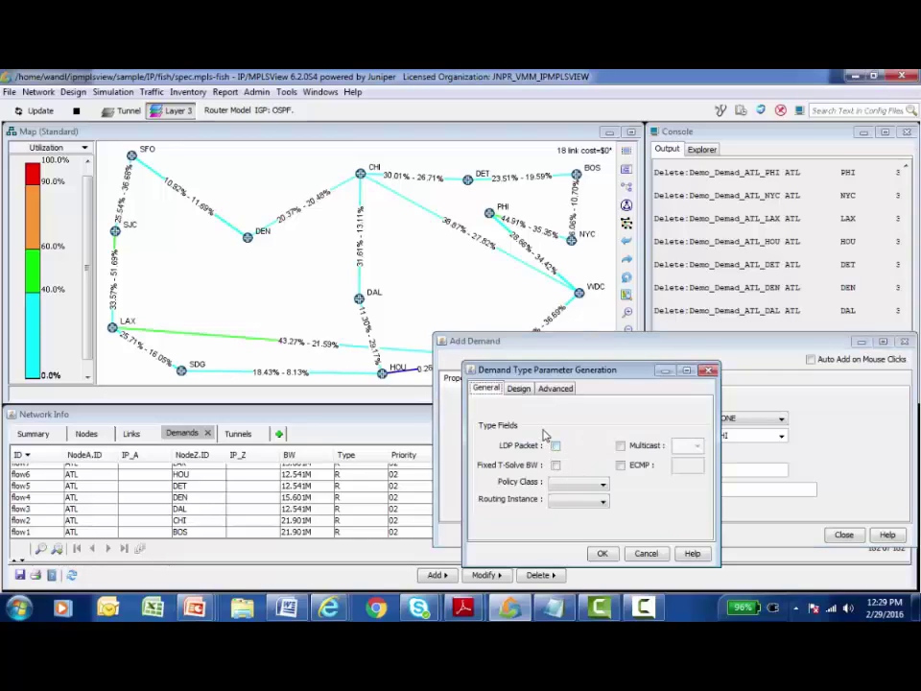
click(518, 387)
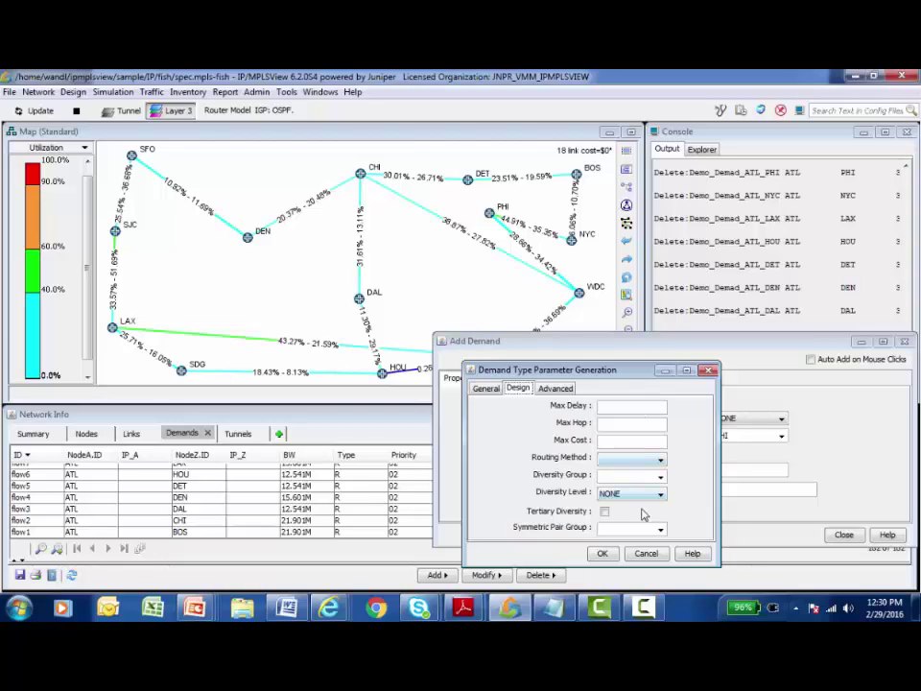
click(645, 553)
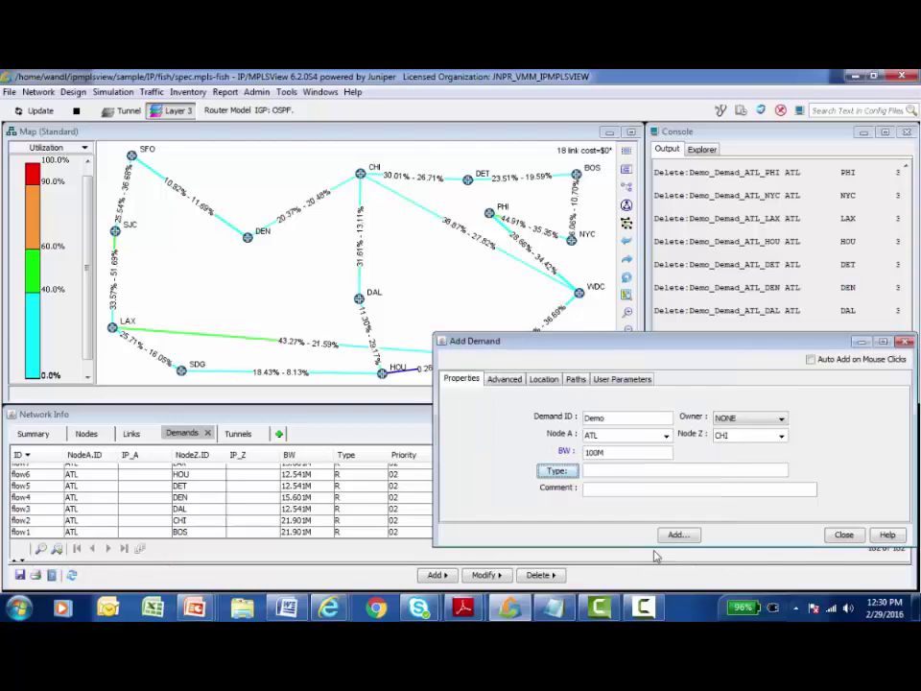
- Review the Advanced, Location and Paths tabs, then close the form without adding Demo
click(503, 379)
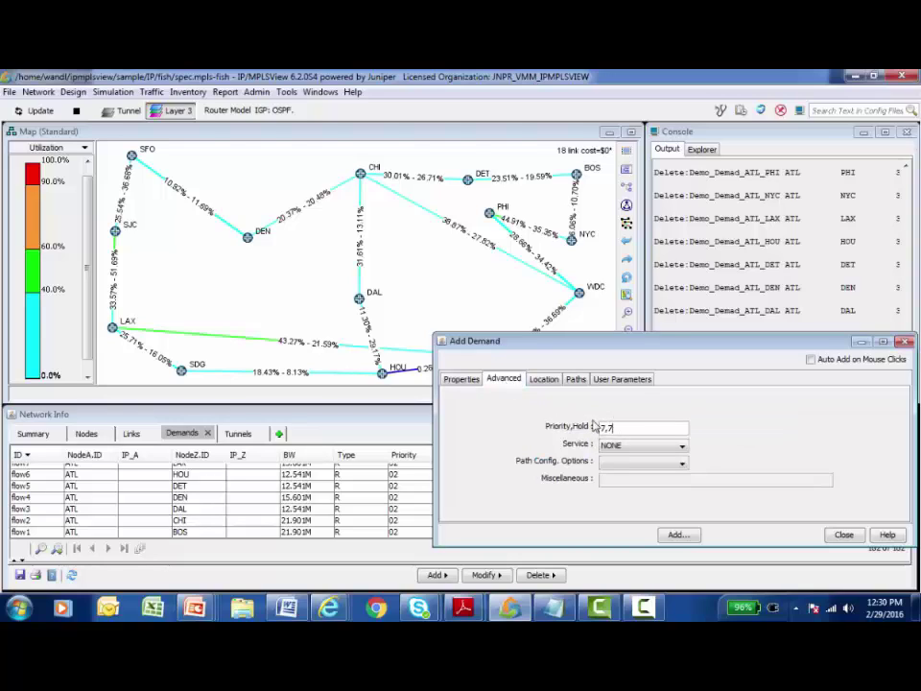
click(542, 380)
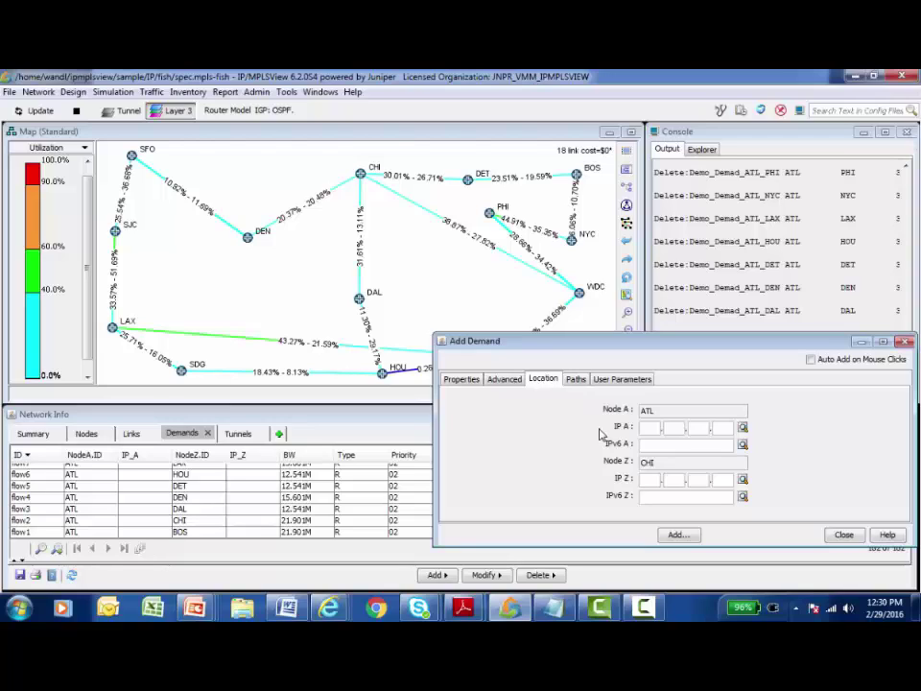
click(576, 380)
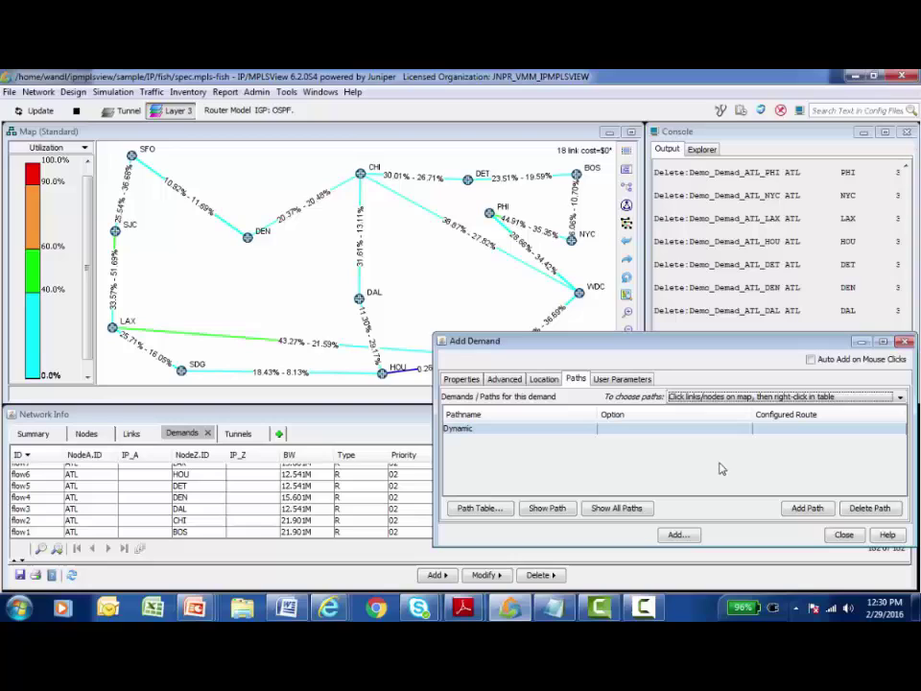
click(839, 536)
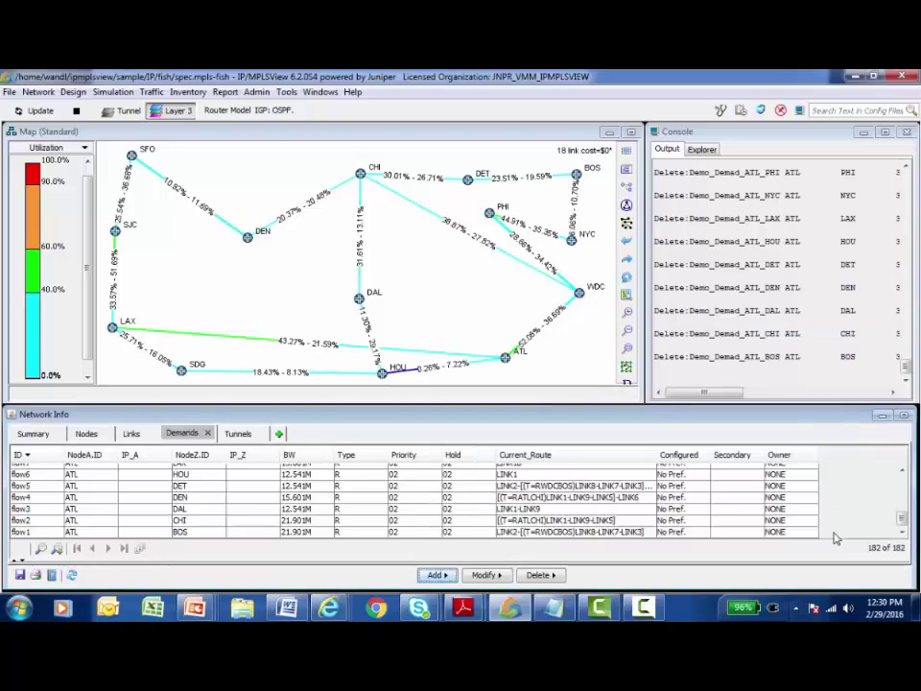
- Open Add Multiple Demands and enter ID prefix 'Demo Demand' with 300M bandwidth
click(428, 577)
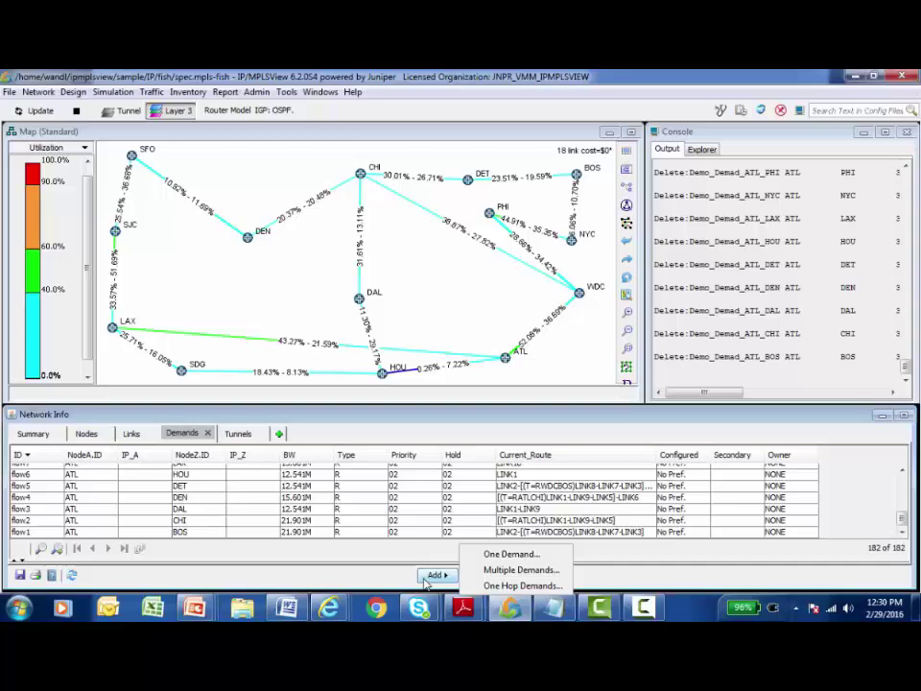
click(494, 571)
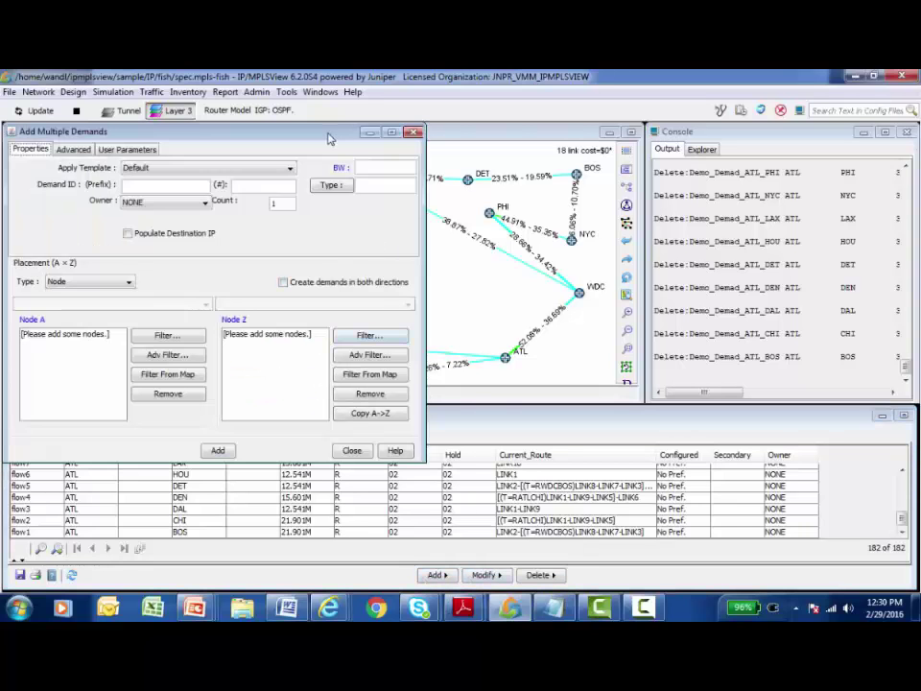
drag(331, 136, 821, 265)
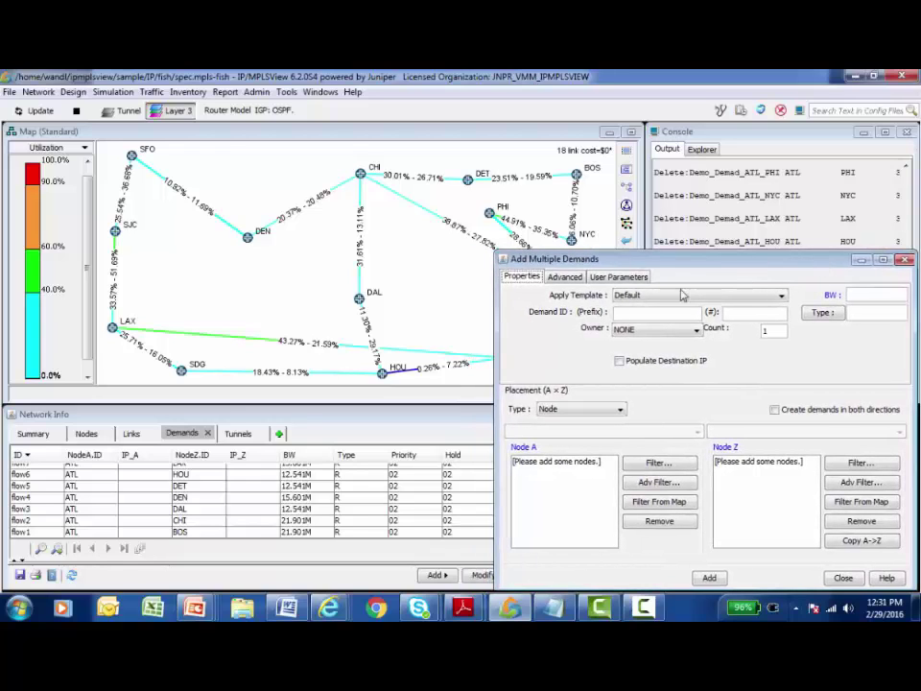
click(659, 312)
text(Demo)
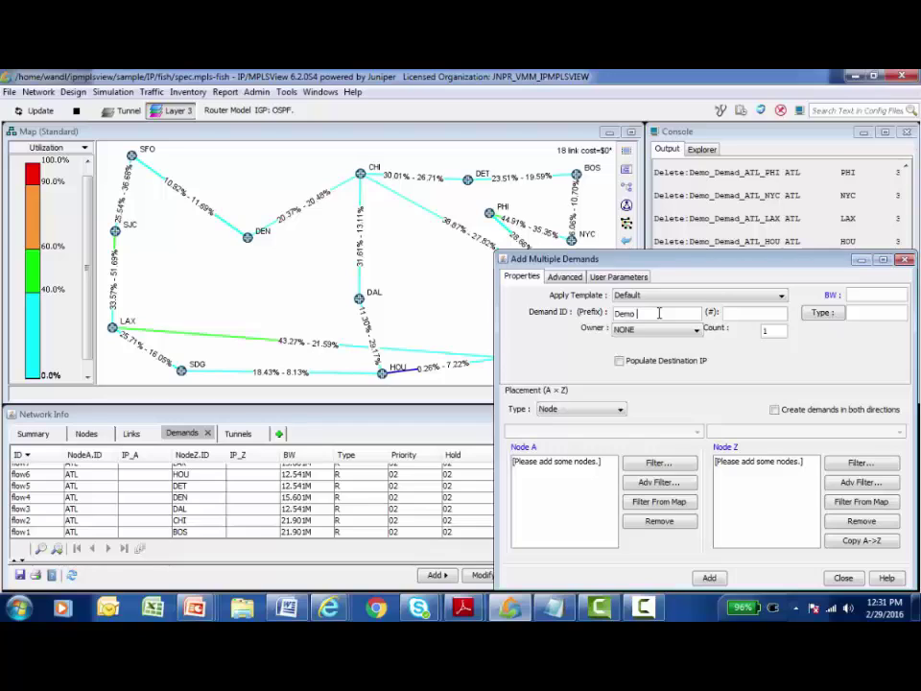
text( Demand)
click(861, 294)
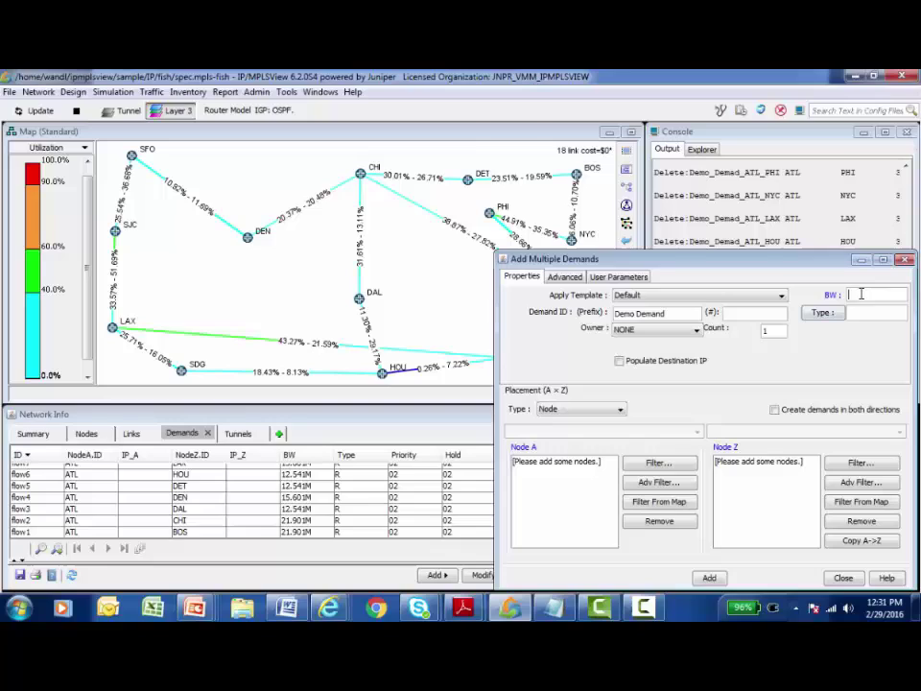
text(300)
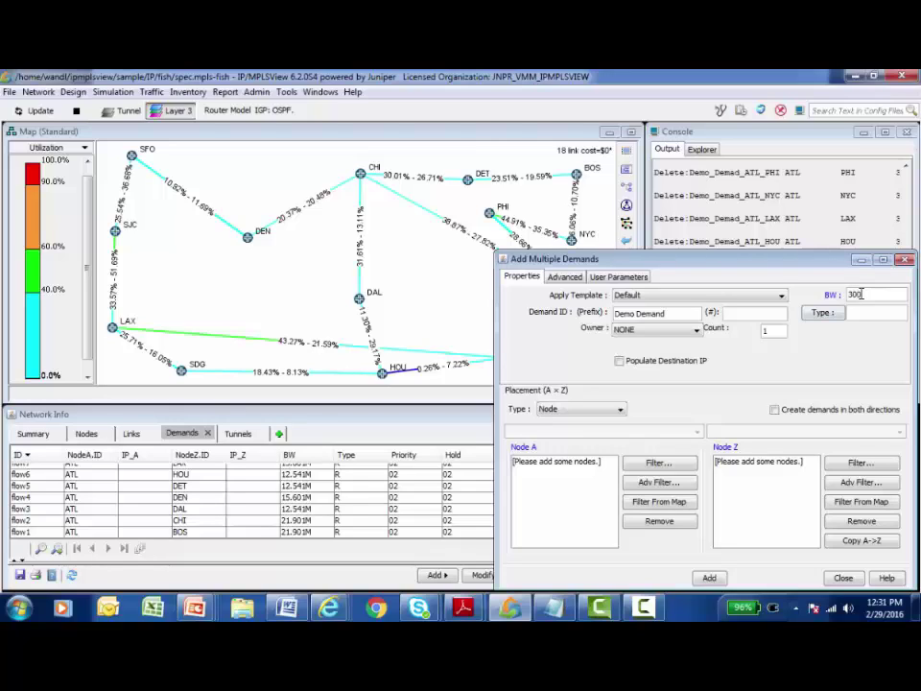
text(M)
- Run Find Nodes with blank criteria to list every node, ATL through WDC, as Node A
click(655, 466)
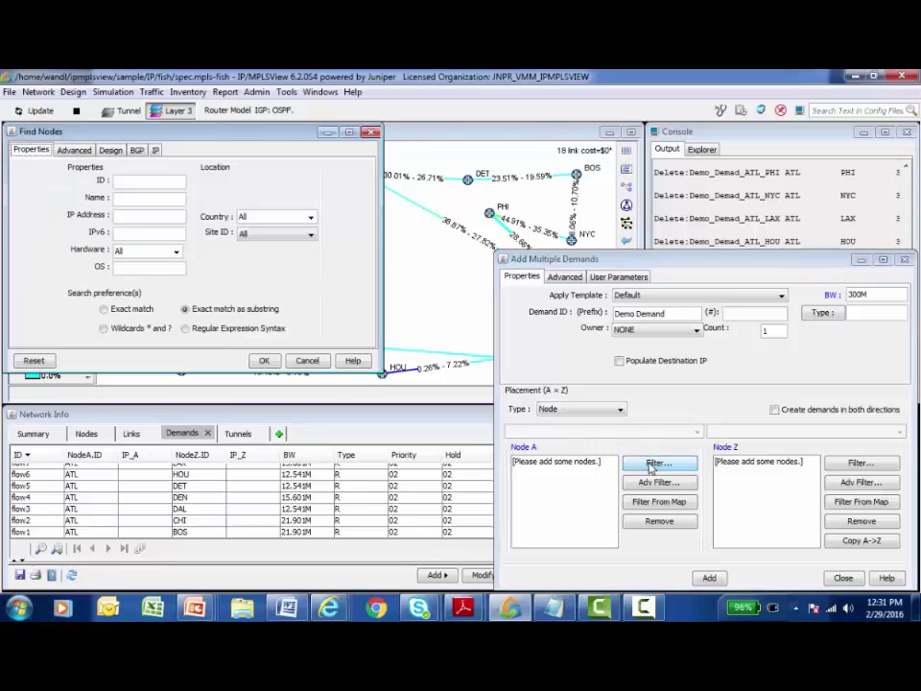
drag(293, 141, 810, 217)
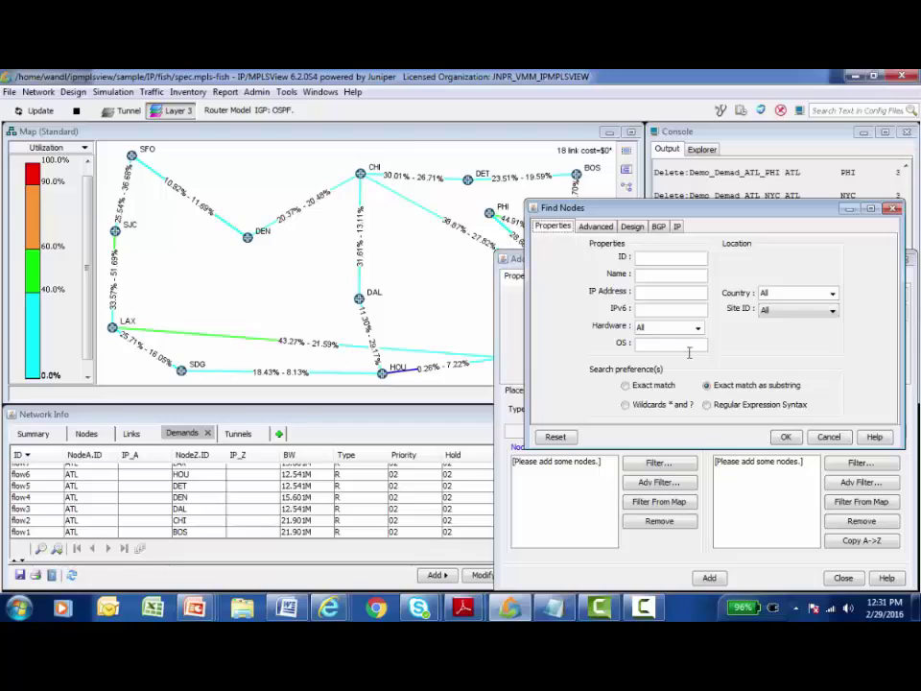
click(785, 438)
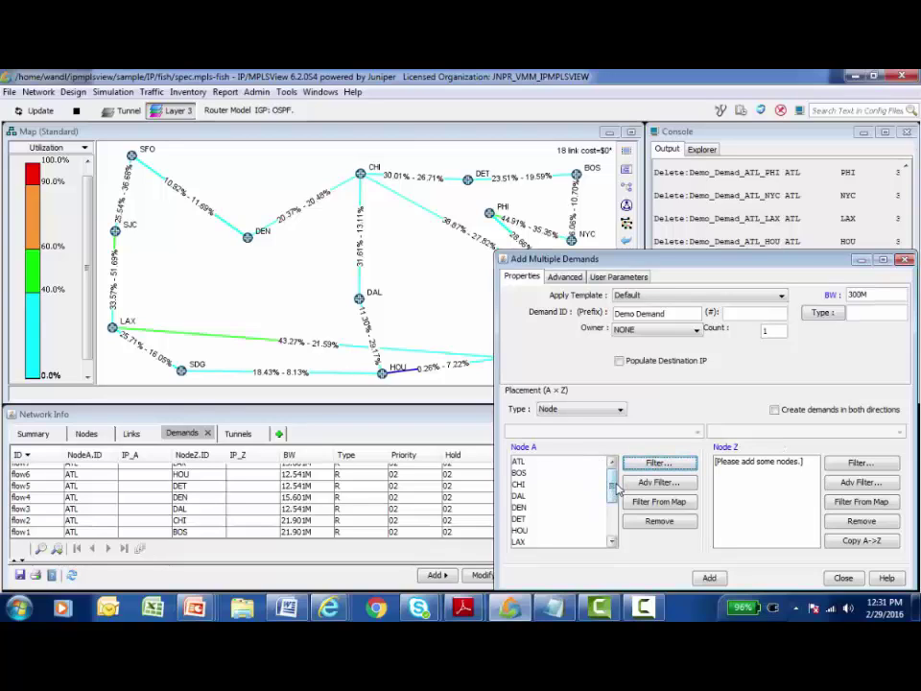
mouse_move(613, 487)
mouse_down()
mouse_move(610, 531)
mouse_move(612, 469)
mouse_up()
- Copy Node A nodes to Node Z, enable both directions, and add the 182 demands
click(644, 520)
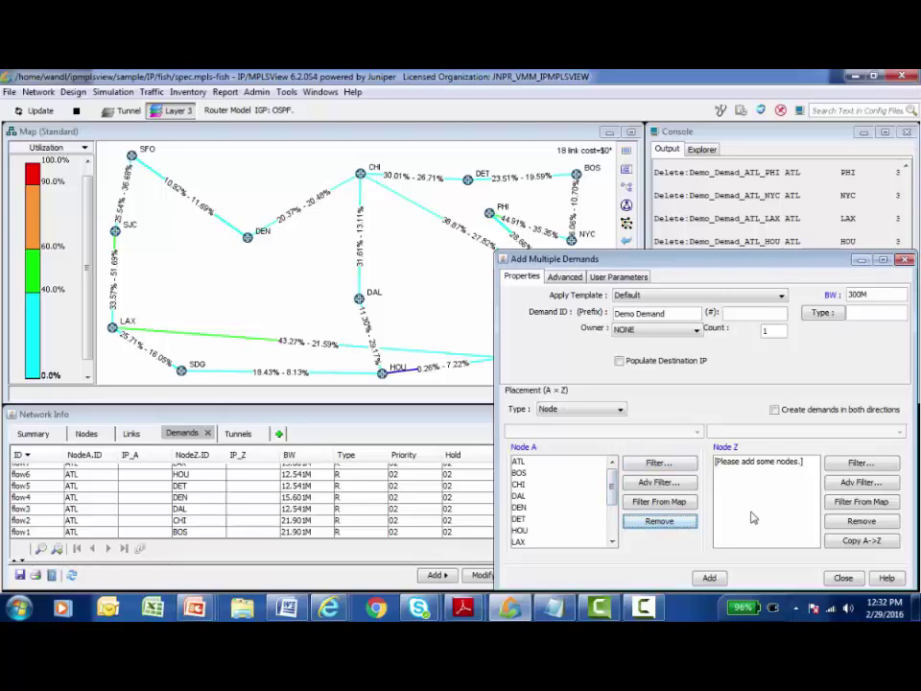
click(874, 543)
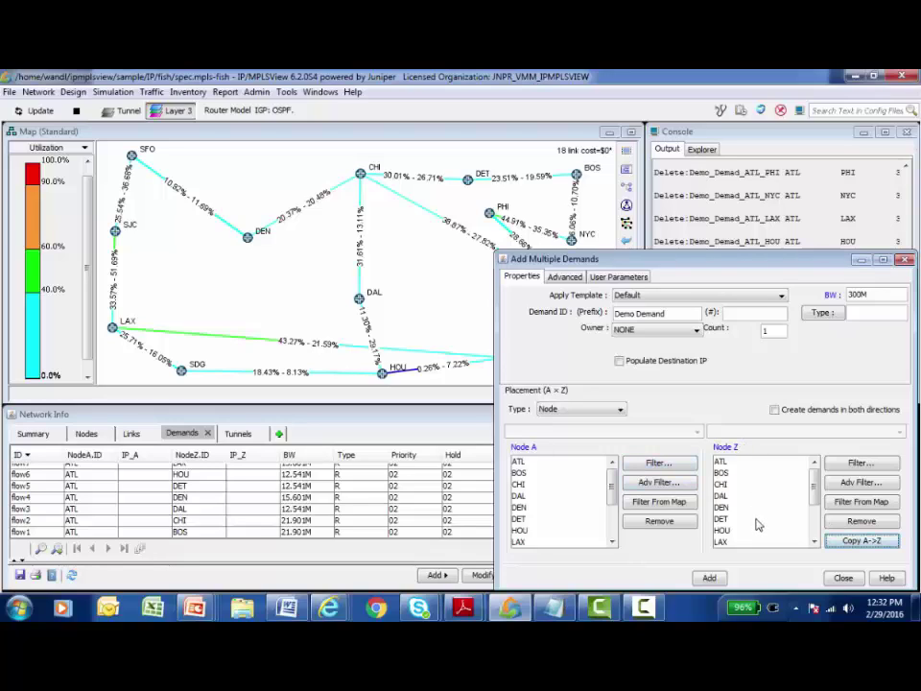
click(774, 410)
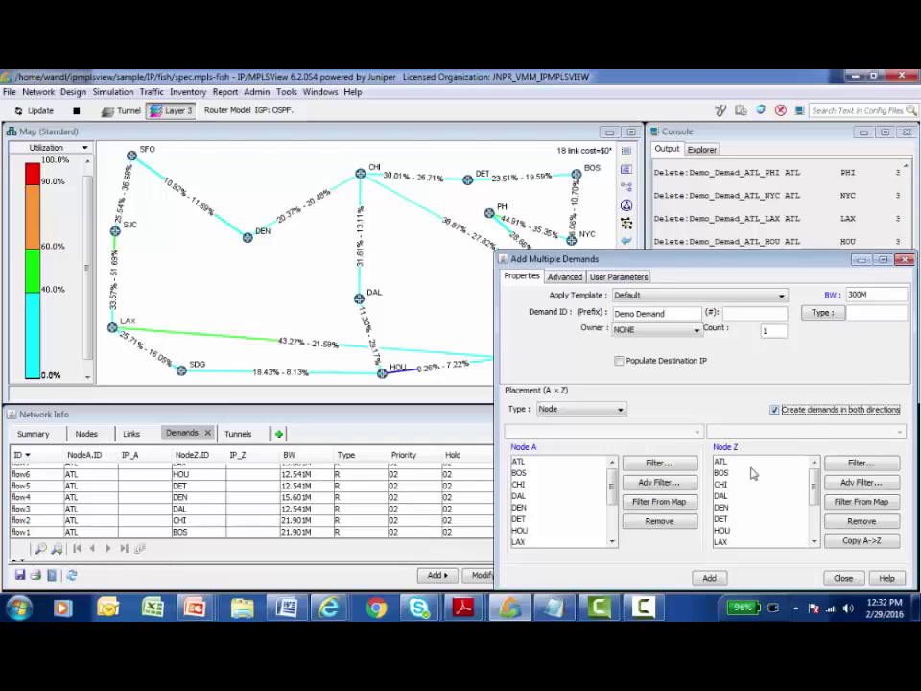
click(710, 578)
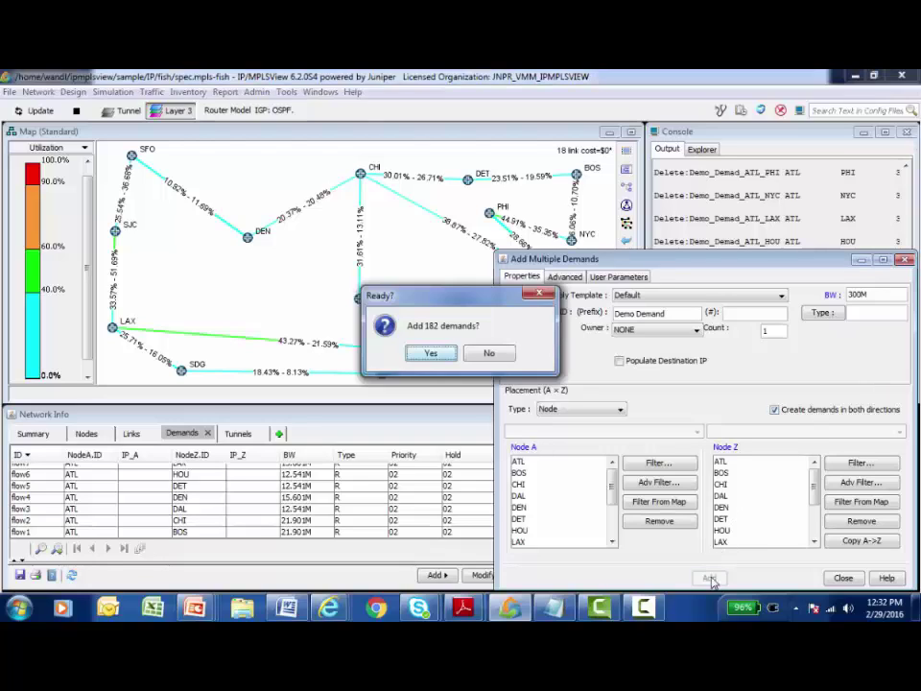
- Confirm adding the 182 300M demands, acknowledge the notice, and close the multiple-demand window
click(431, 353)
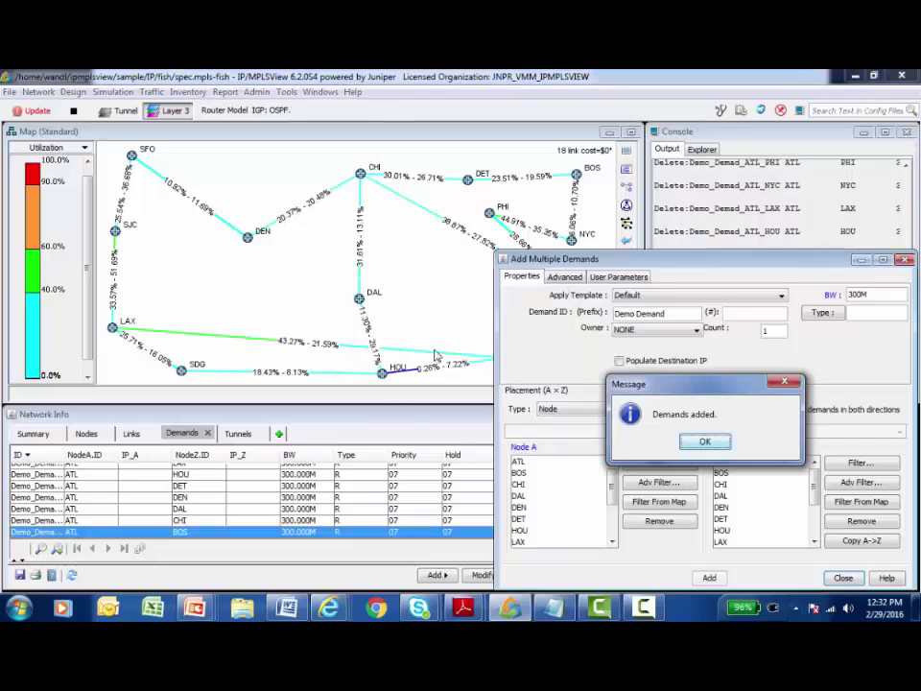
click(703, 443)
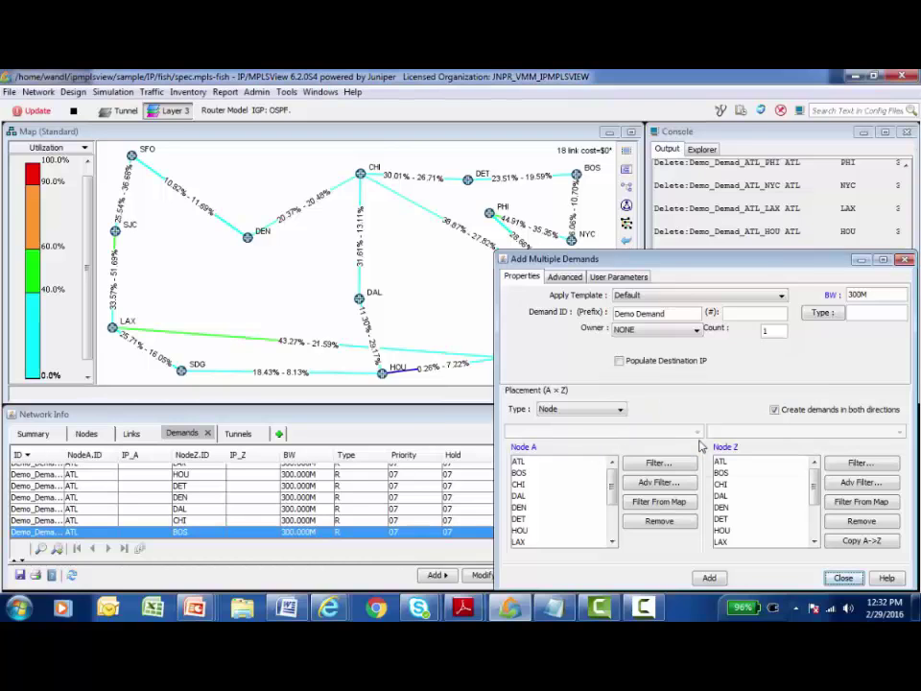
click(843, 578)
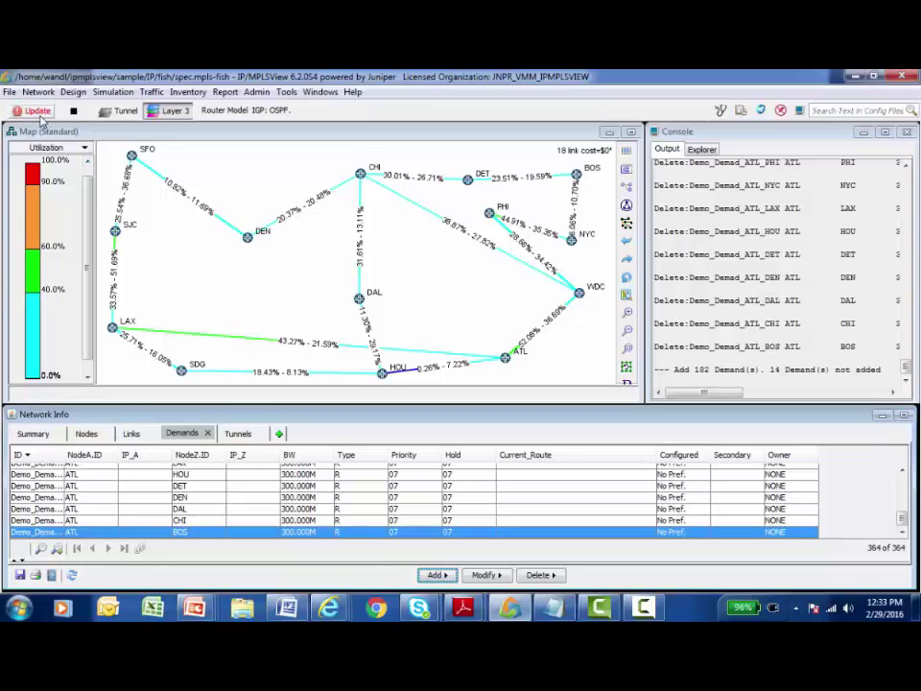
- Update the model with Route Unplaced Demands so all 364 demands are placed
click(39, 112)
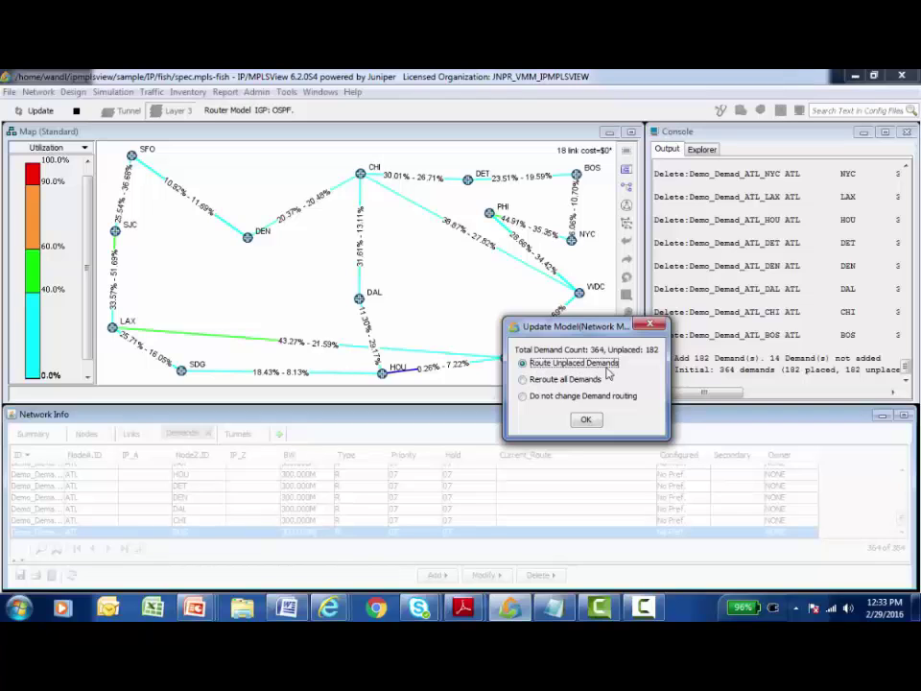
click(588, 420)
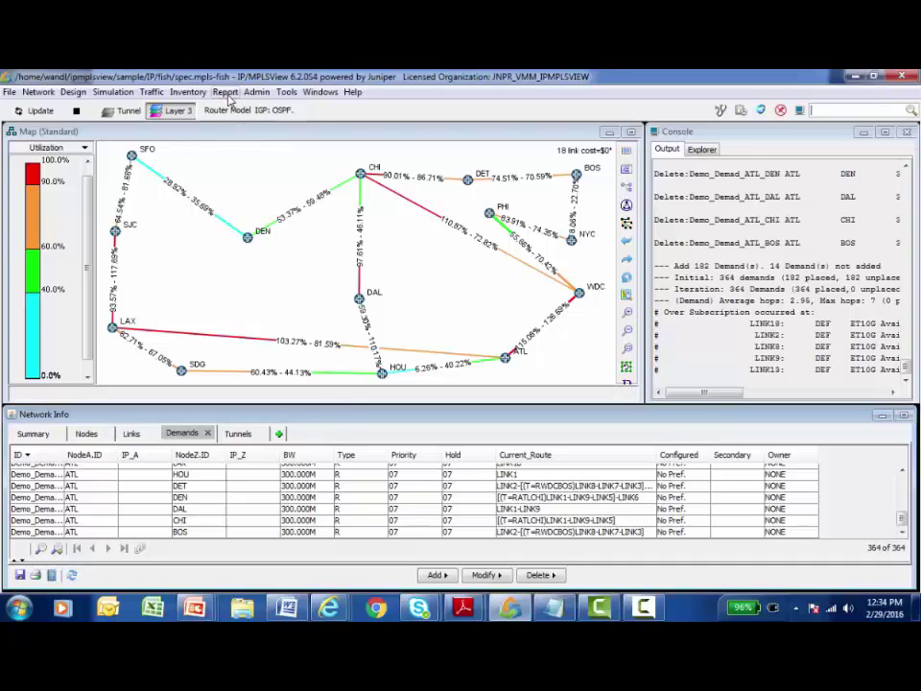
- Generate the Planned Link Utilization report from Report Manager's Network Reports > Link Reports
click(227, 94)
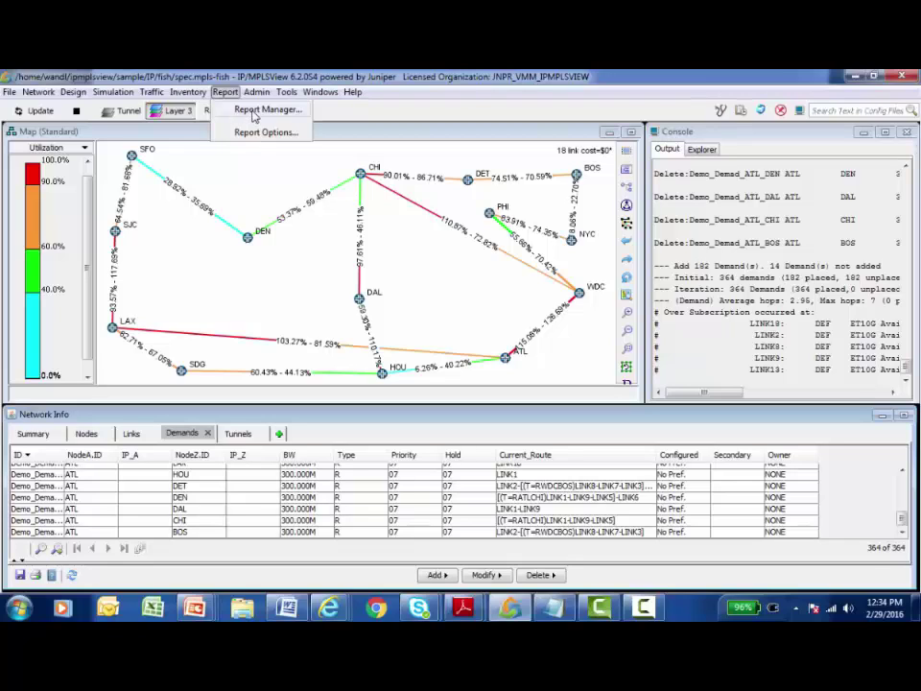
click(255, 113)
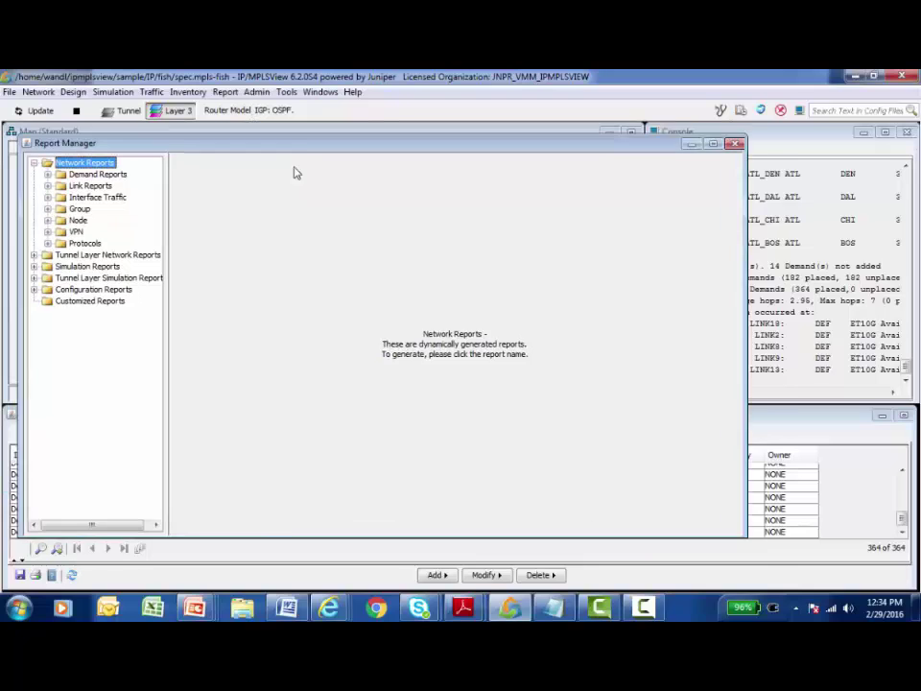
click(77, 208)
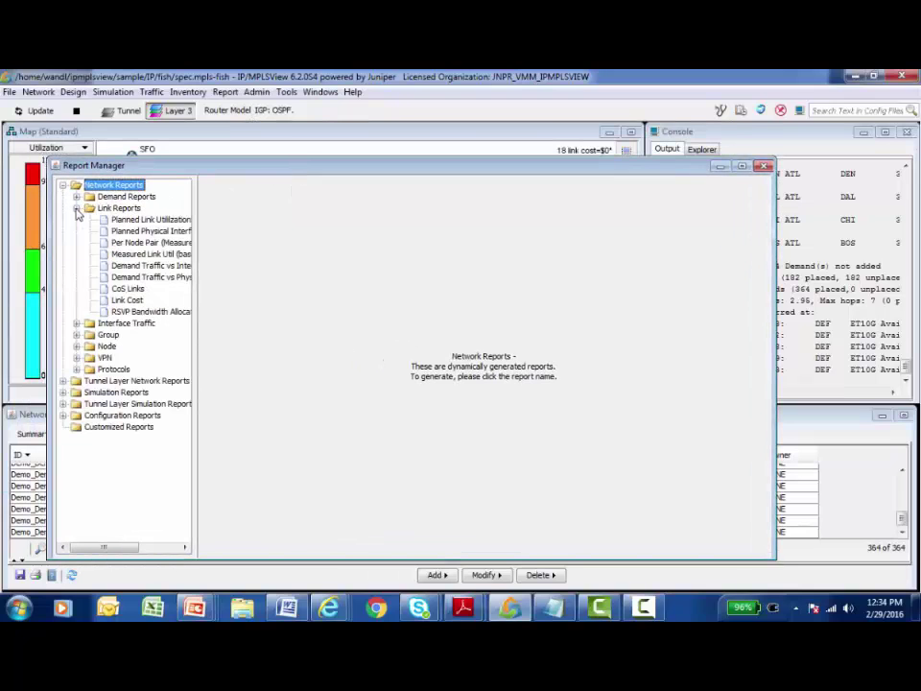
drag(195, 215, 213, 215)
click(189, 220)
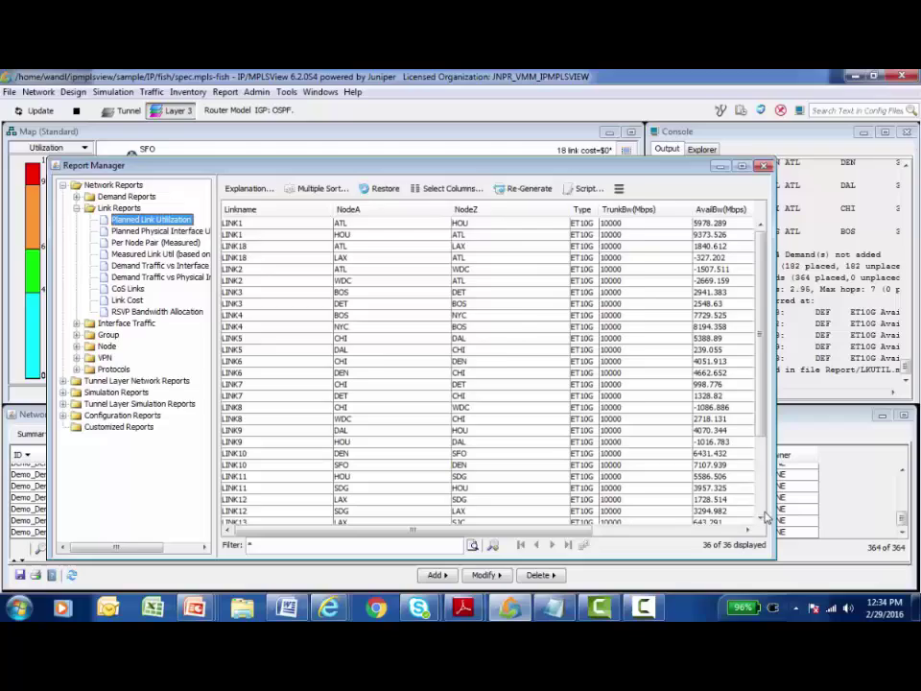
click(480, 131)
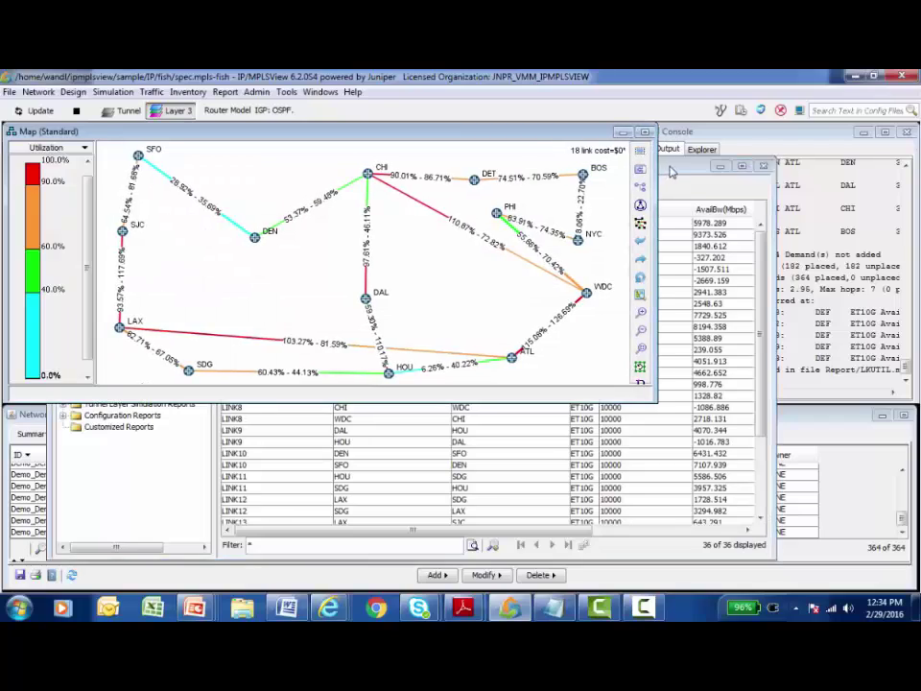
click(662, 166)
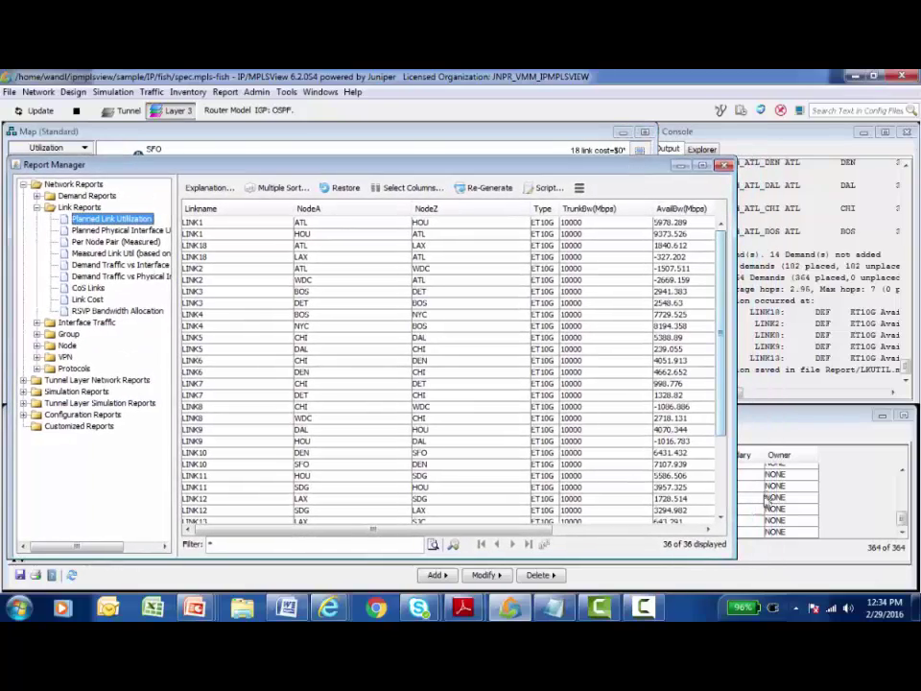
- Widen the report, sort links by UtilPct descending, and move it below the map
drag(732, 555, 911, 530)
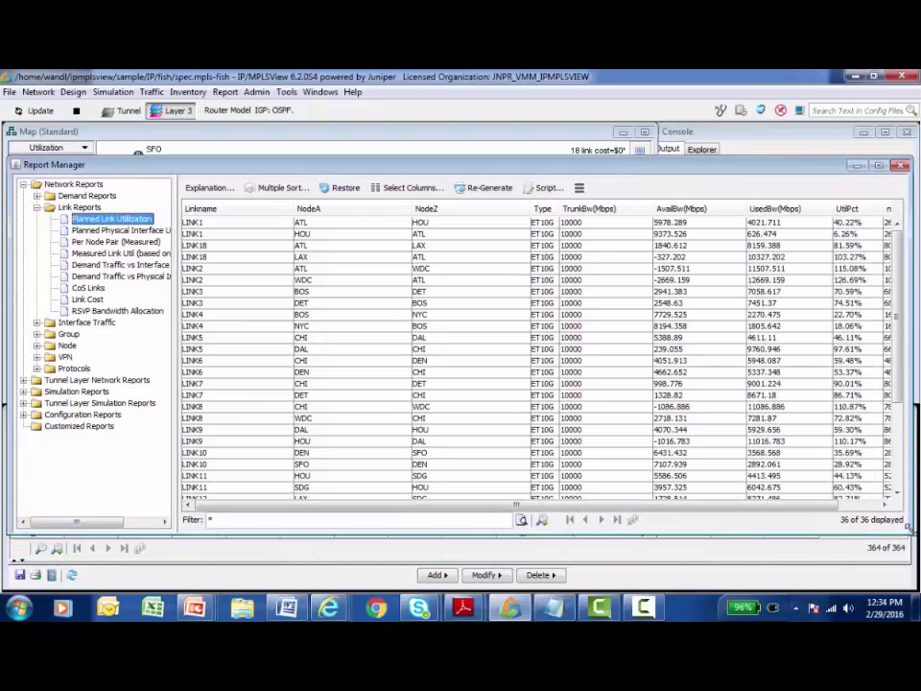
click(866, 211)
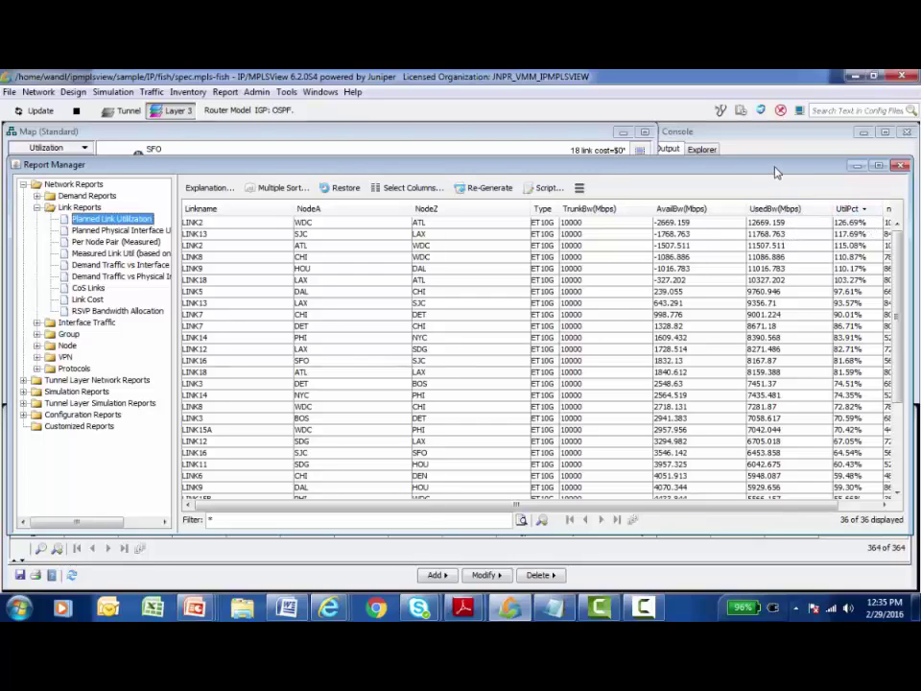
drag(777, 178, 778, 398)
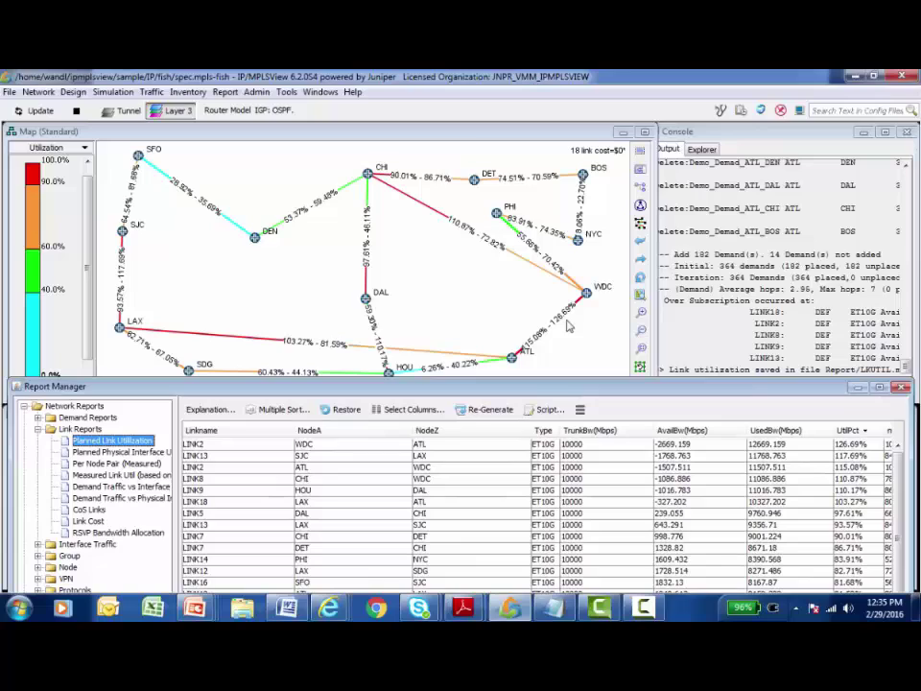